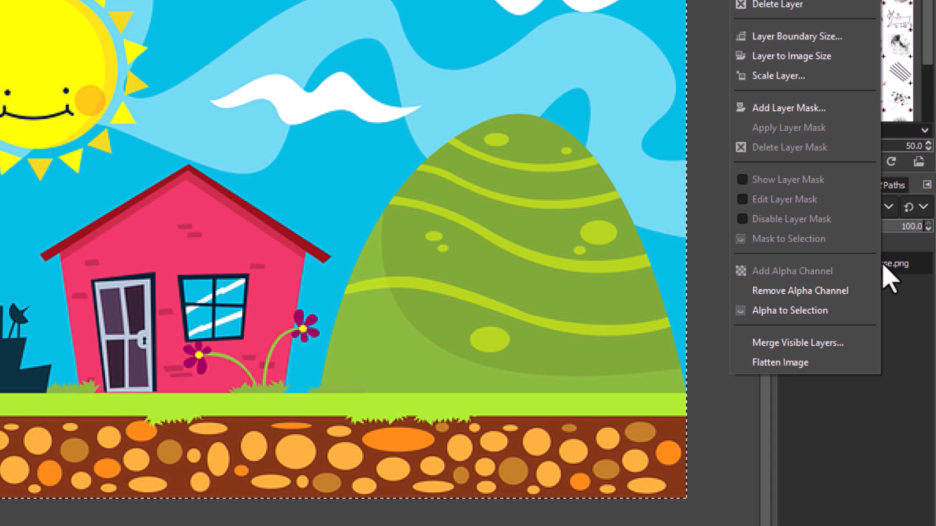
# Add the text "TEXT" in Sans-serif Bold, starting over the small white cloud beside the sun
pyautogui.click(902, 373)
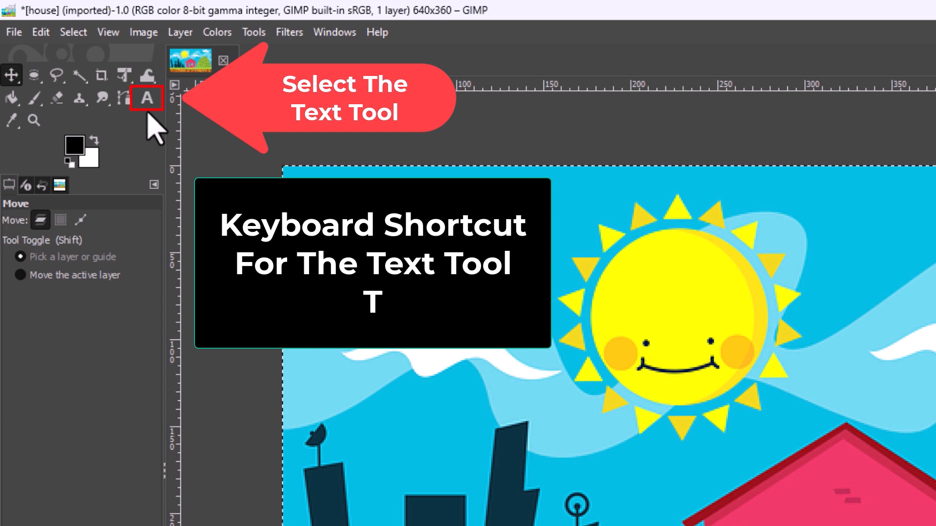
pyautogui.press('t')
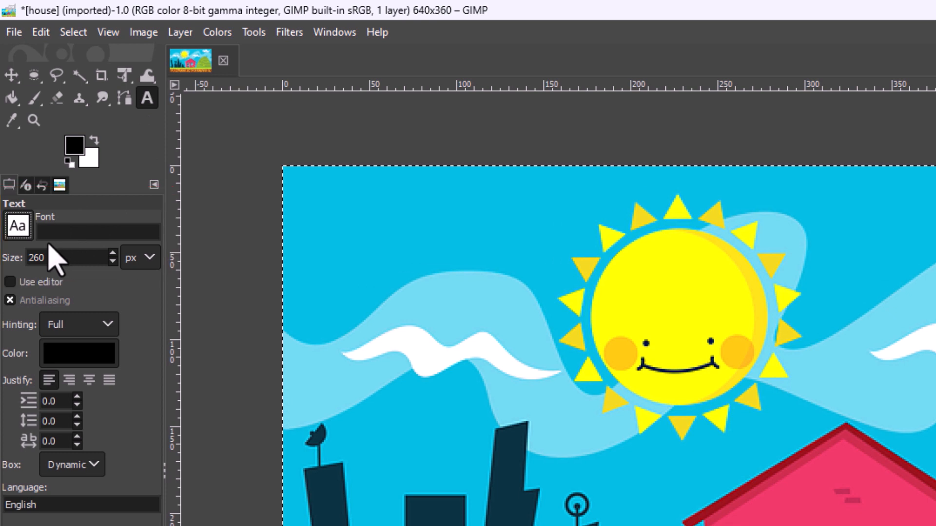
pyautogui.click(18, 226)
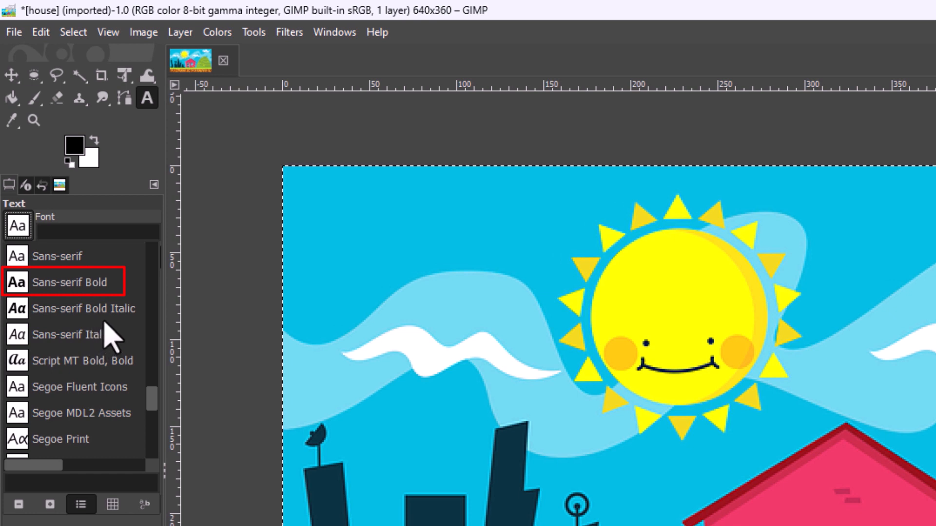
pyautogui.click(100, 284)
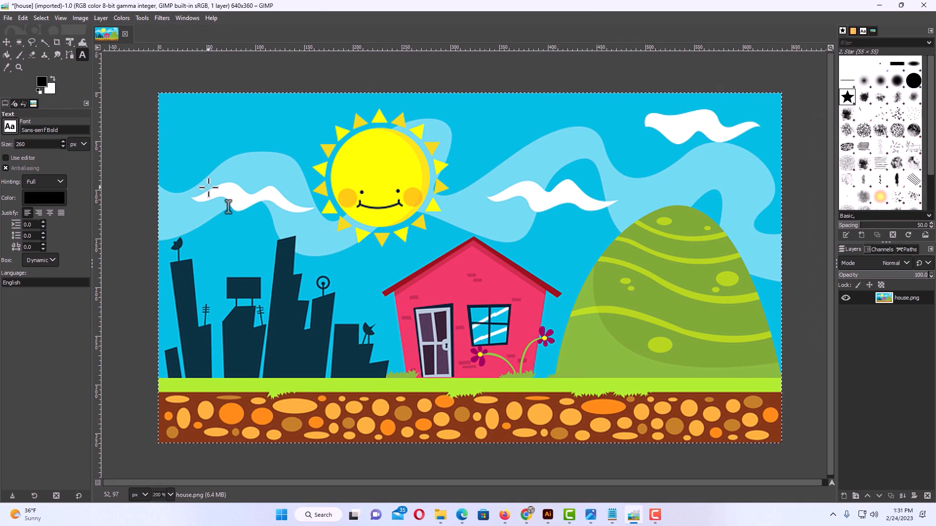
pyautogui.click(199, 187)
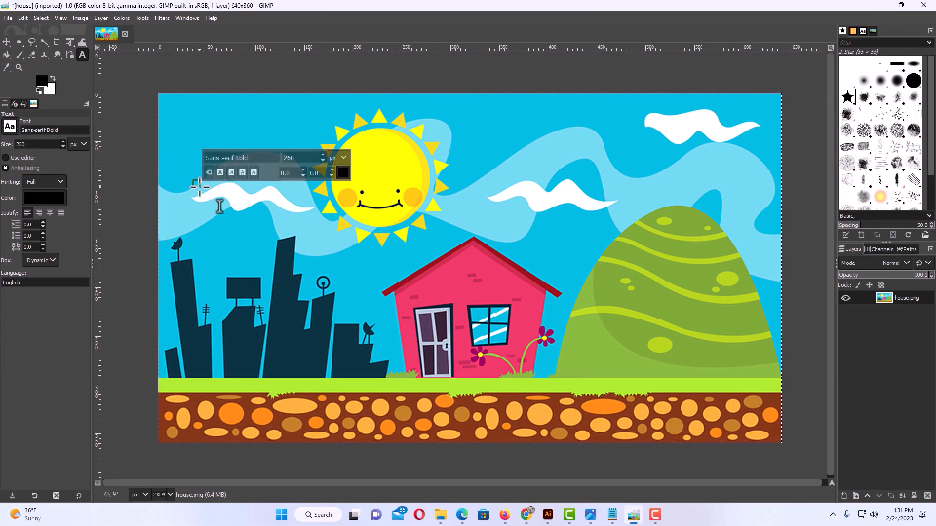
pyautogui.write('TEXT')
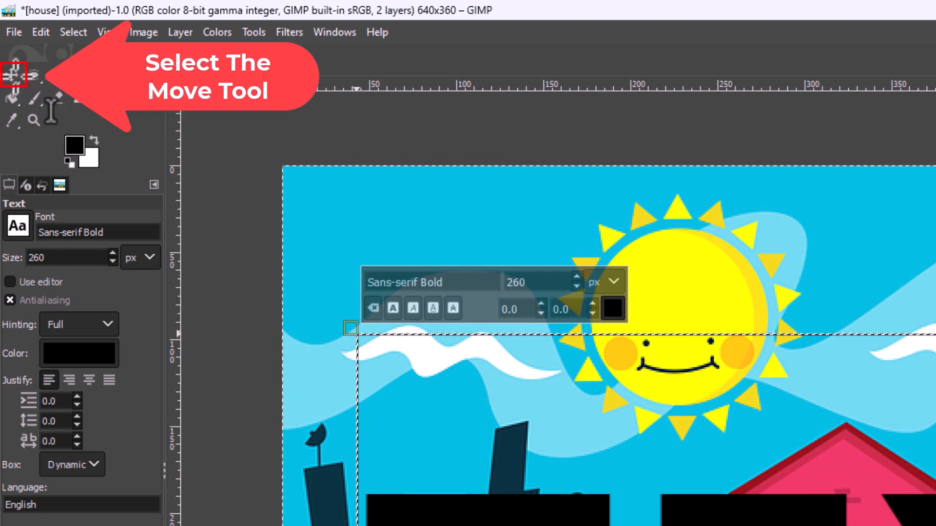
# Move the TEXT layer up so the whole word lies within the house picture
pyautogui.click(11, 75)
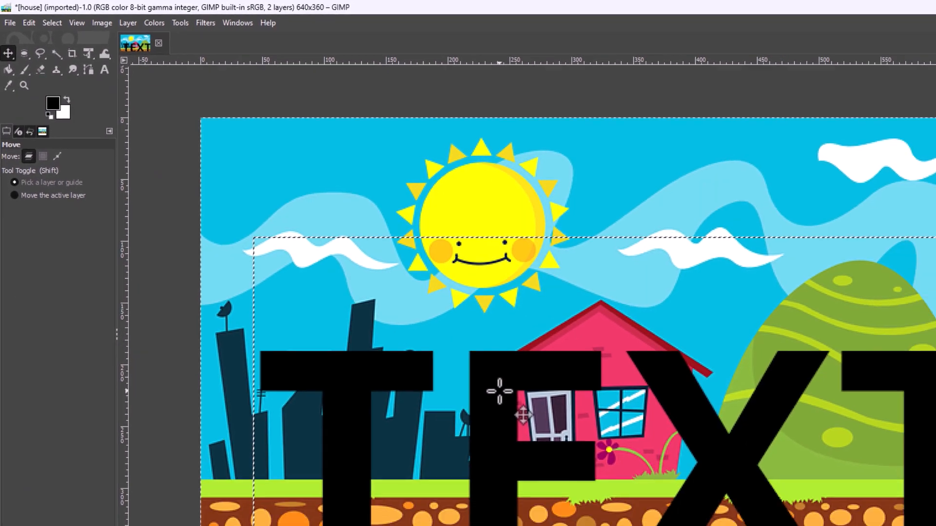
pyautogui.moveTo(610, 478); pyautogui.dragTo(578, 425)
pyautogui.moveTo(373, 275); pyautogui.dragTo(365, 259)
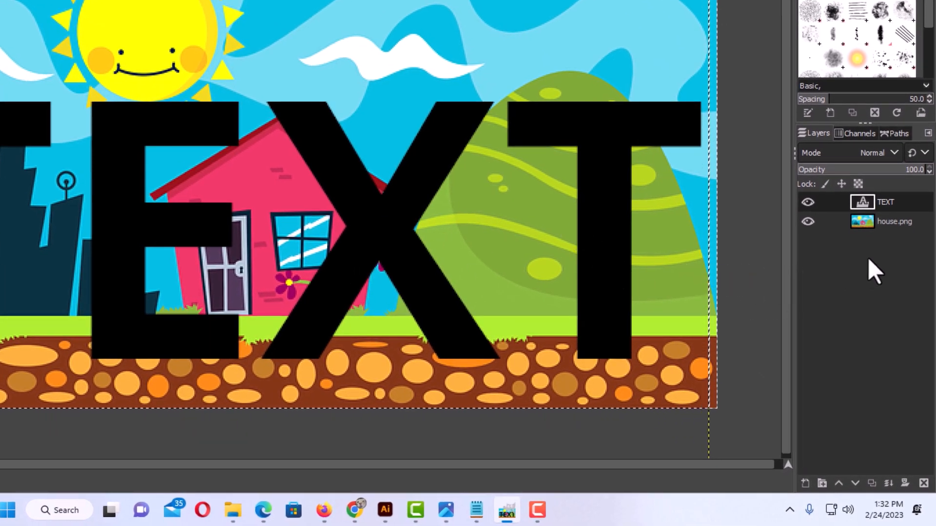
# Turn the TEXT layer's alpha into a selection and hide that layer
pyautogui.rightClick(900, 205)
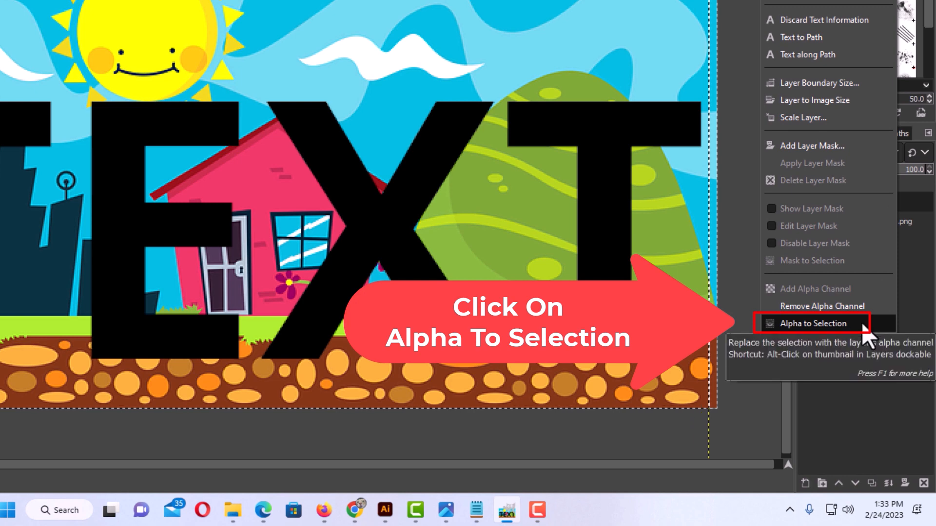
pyautogui.click(843, 323)
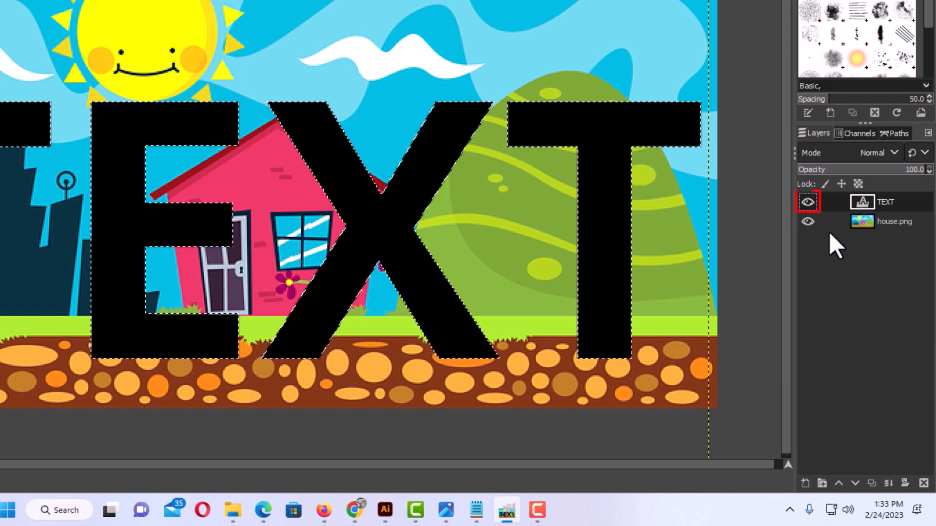
pyautogui.click(808, 201)
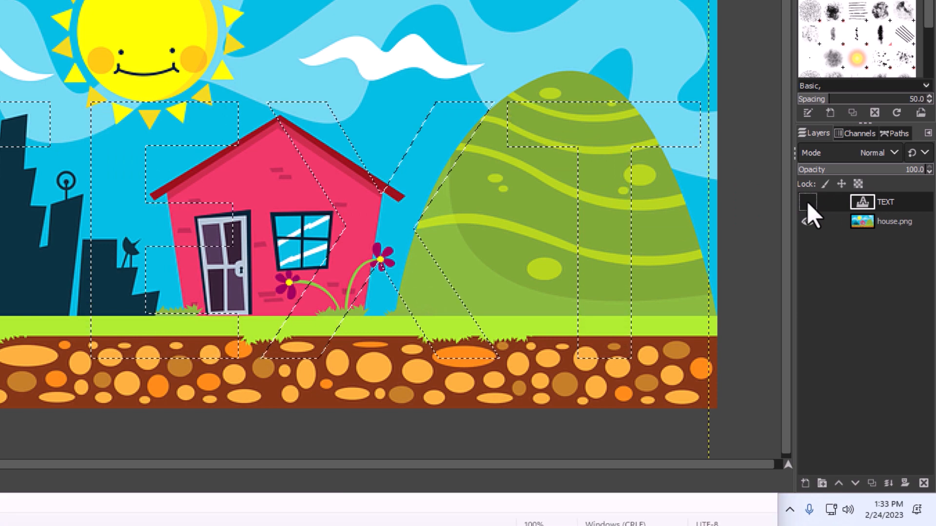
# Add a layer mask initialized to Selection on the house.png layer, and clear the selection
pyautogui.rightClick(887, 222)
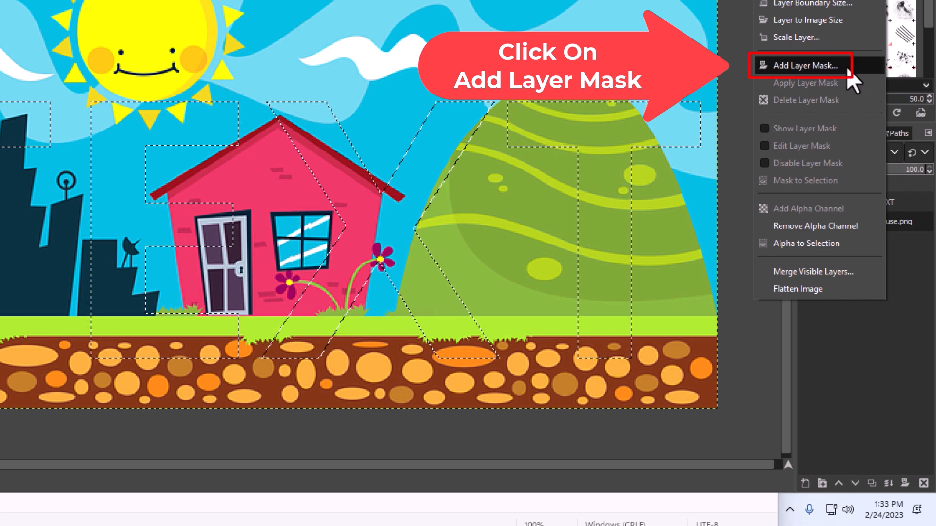
pyautogui.click(841, 65)
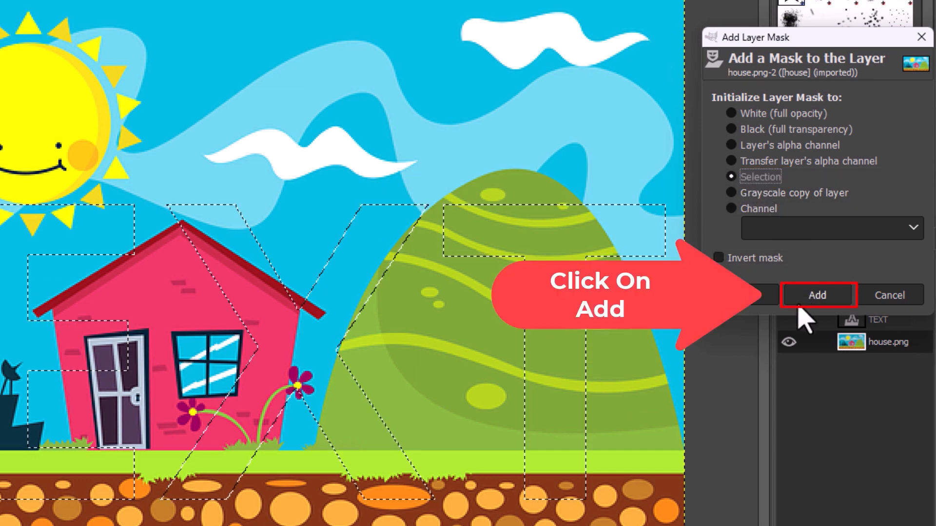
pyautogui.click(823, 298)
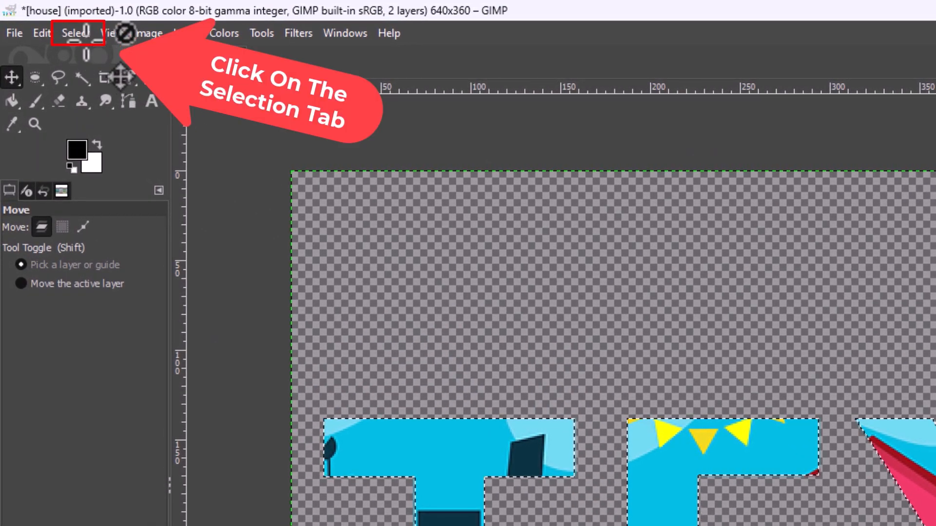
pyautogui.click(78, 33)
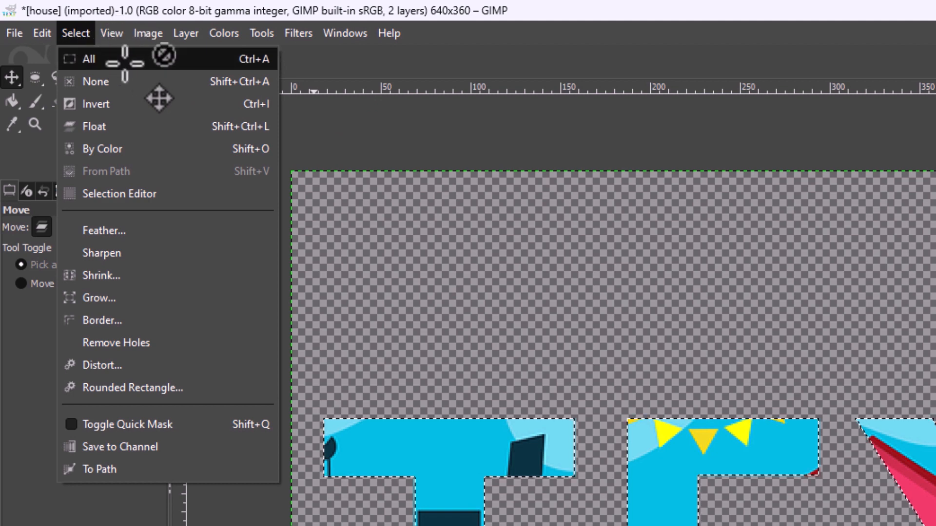
pyautogui.click(146, 82)
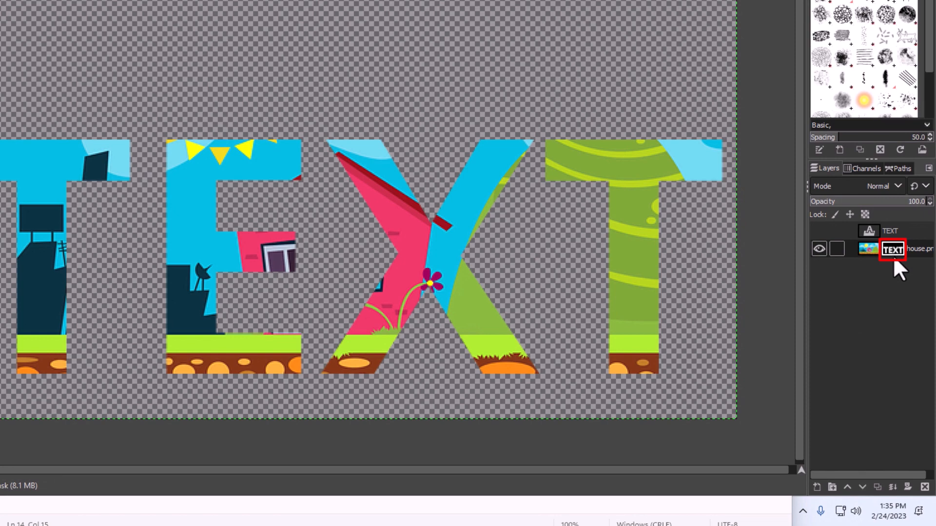
# Move the house.png layer's mask up so the text cutout is centred on the canvas and shows the sun's face
pyautogui.click(893, 253)
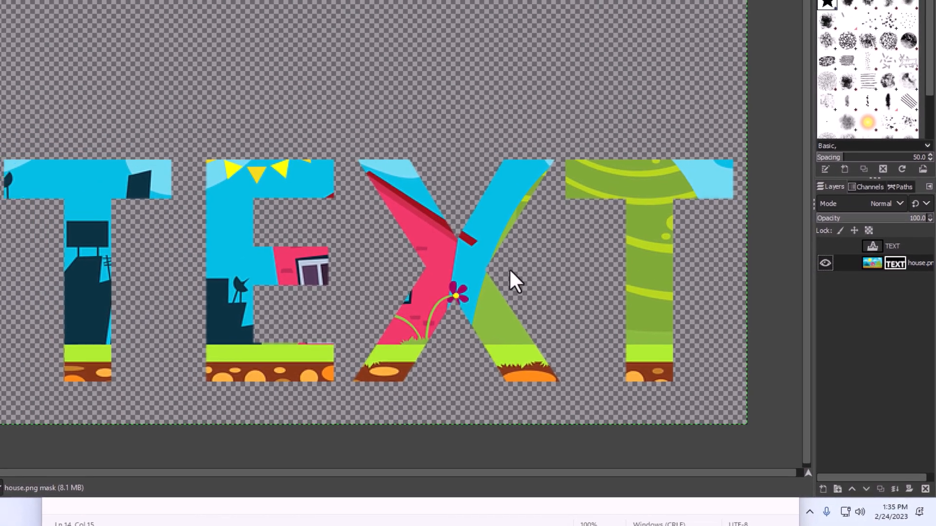
pyautogui.moveTo(509, 268); pyautogui.dragTo(446, 228)
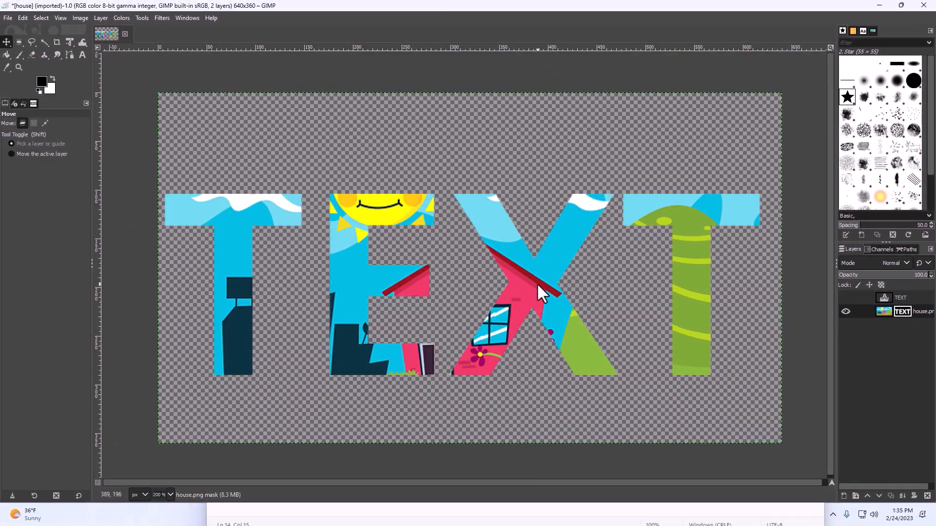
pyautogui.moveTo(537, 282)
pyautogui.mouseDown()
pyautogui.moveTo(531, 271)
pyautogui.moveTo(567, 262)
pyautogui.moveTo(542, 281)
pyautogui.mouseUp()
pyautogui.moveTo(542, 283)
pyautogui.mouseDown()
pyautogui.moveTo(547, 266)
pyautogui.moveTo(538, 273)
pyautogui.moveTo(549, 274)
pyautogui.mouseUp()
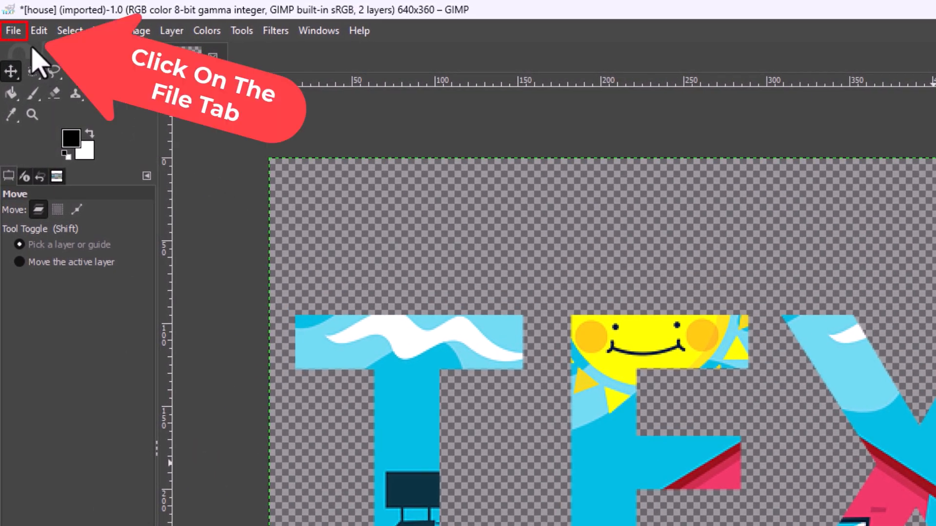
# Export the picture to the pics folder as Image_text.png, using the PNG image file type and the default PNG options
pyautogui.click(13, 33)
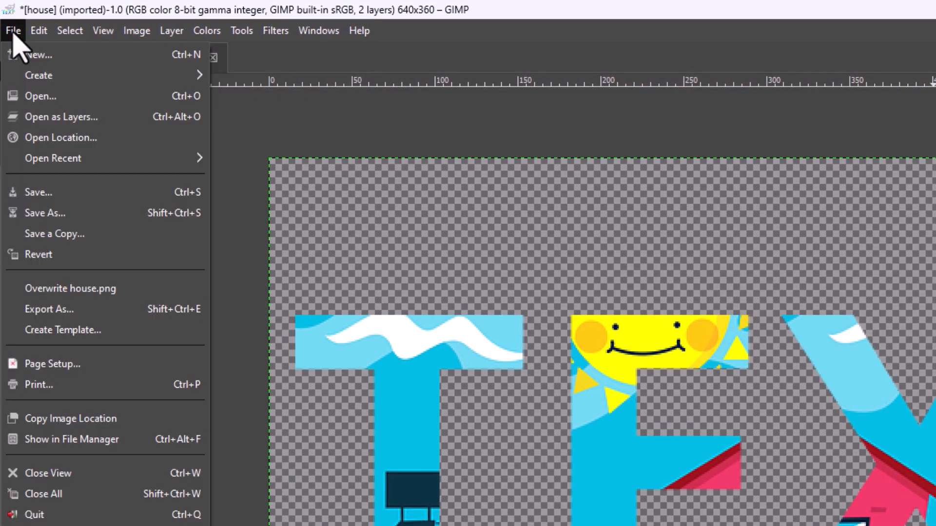
pyautogui.click(106, 311)
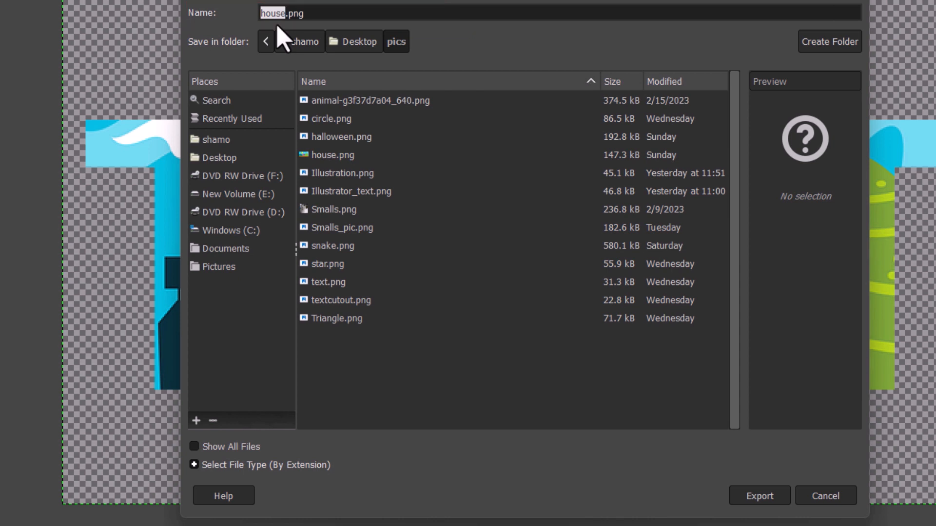
pyautogui.write('1')
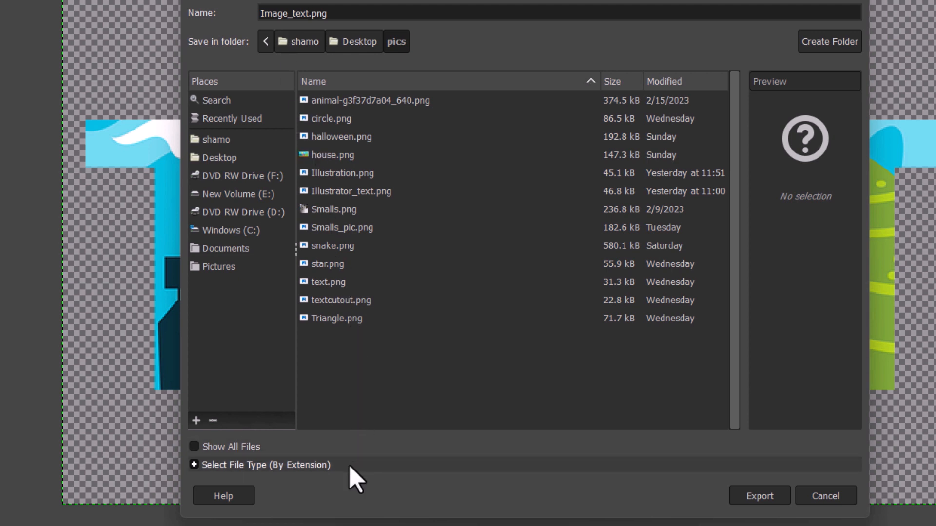
pyautogui.click(267, 465)
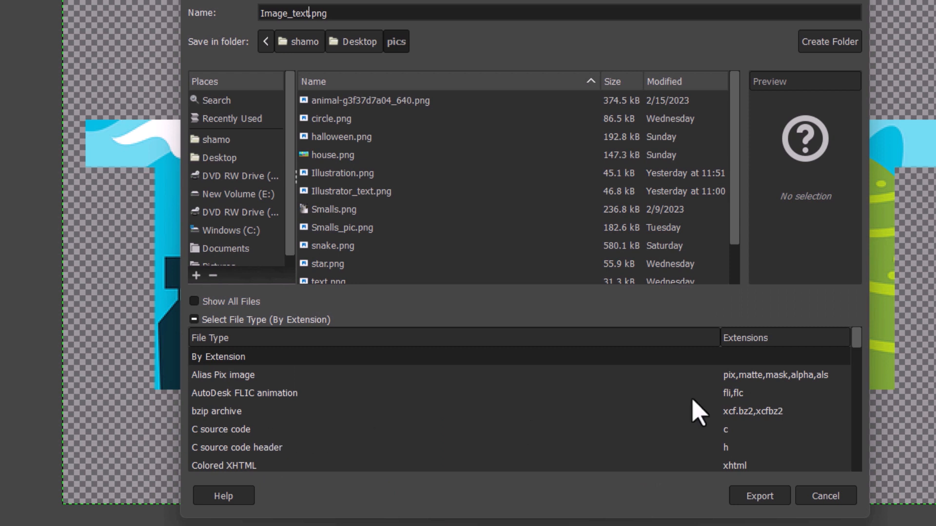
pyautogui.moveTo(857, 343); pyautogui.dragTo(857, 423)
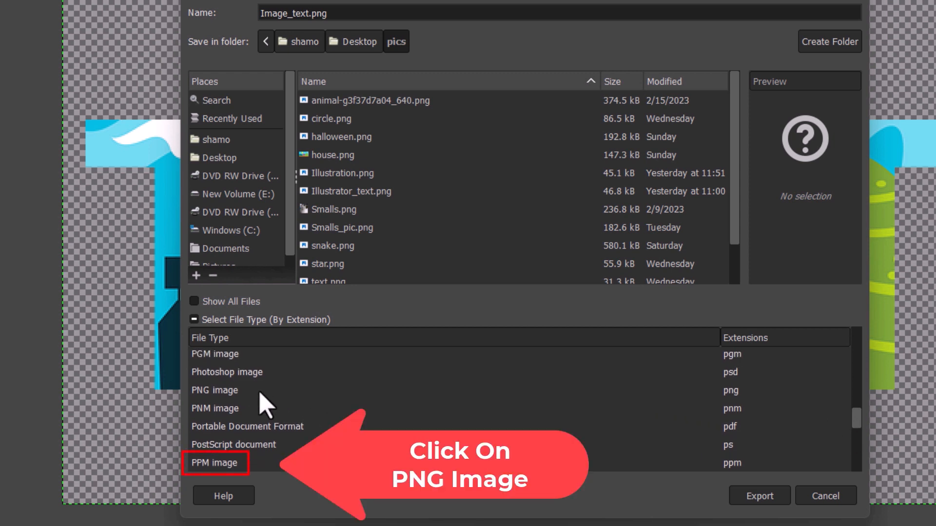
pyautogui.click(230, 391)
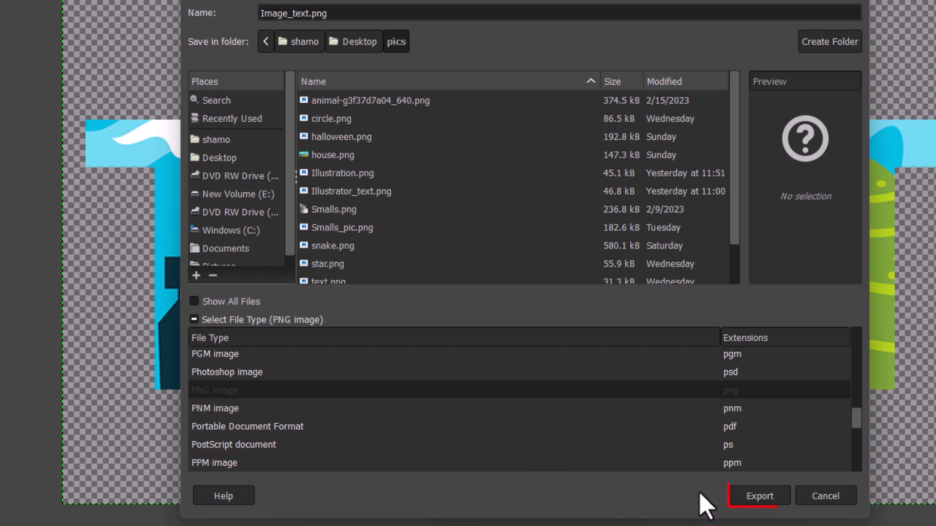
pyautogui.click(756, 498)
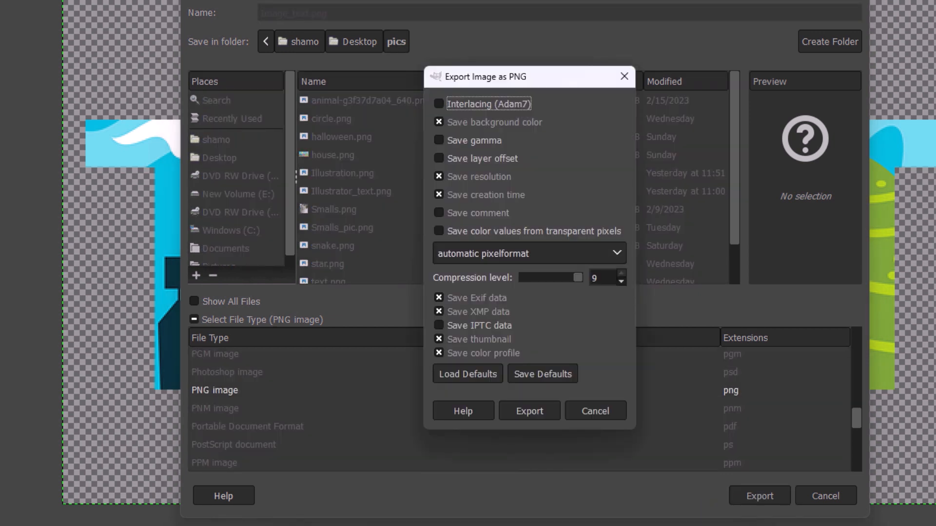
pyautogui.click(529, 412)
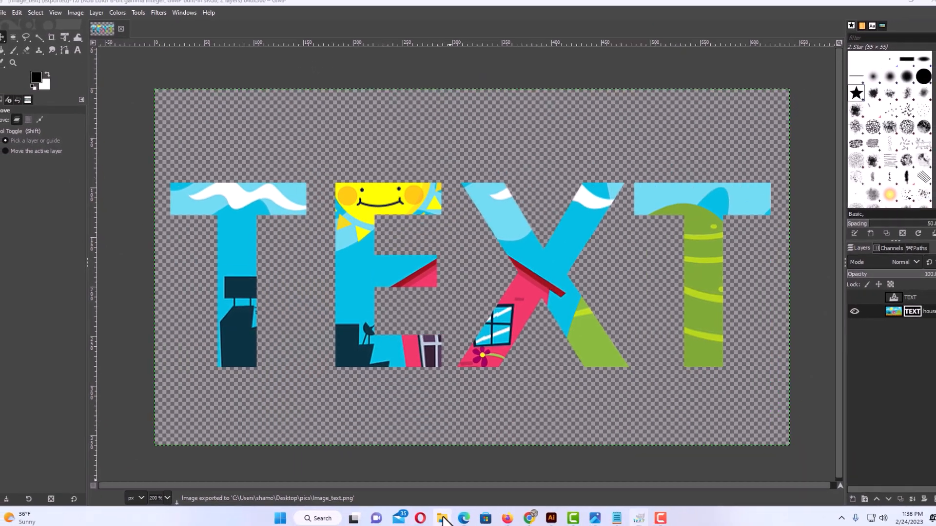
# Switch to File Explorer and open the exported Image_text.png in full-screen view to check the result
pyautogui.click(441, 515)
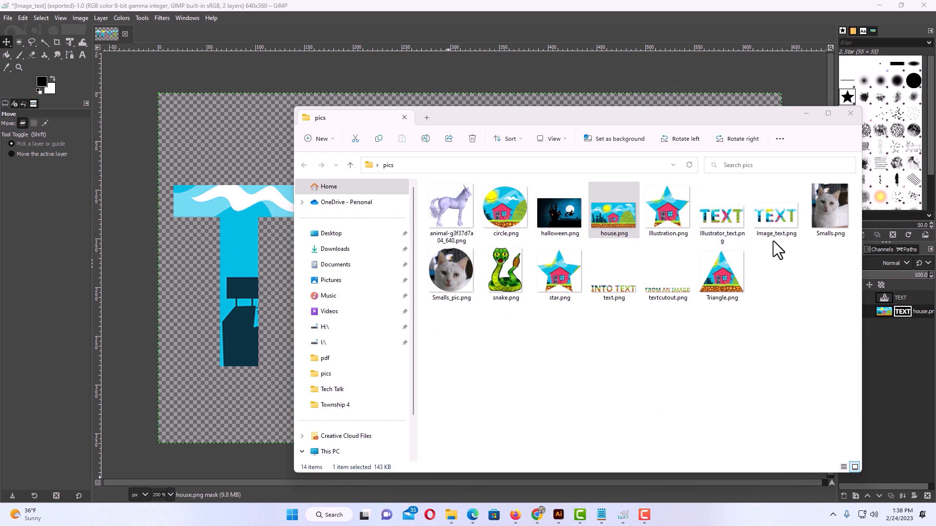
pyautogui.doubleClick(776, 226)
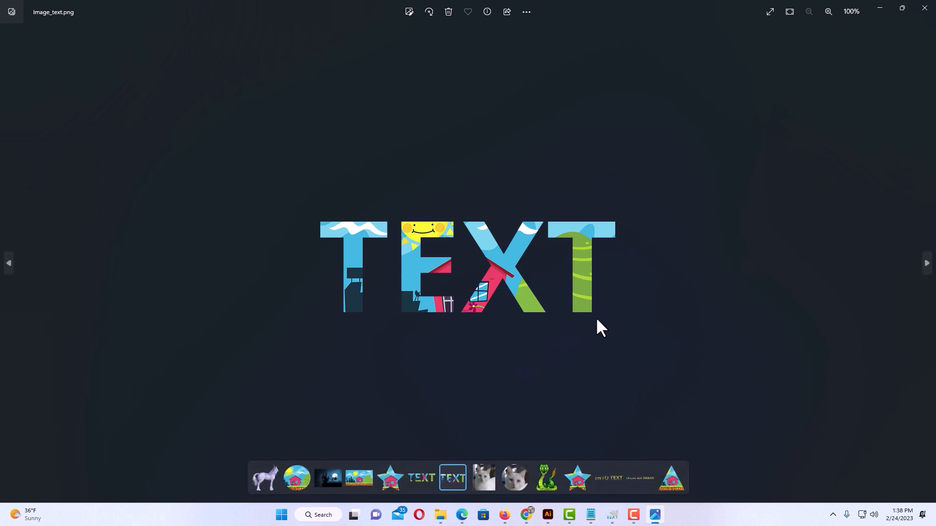
pyautogui.click(770, 10)
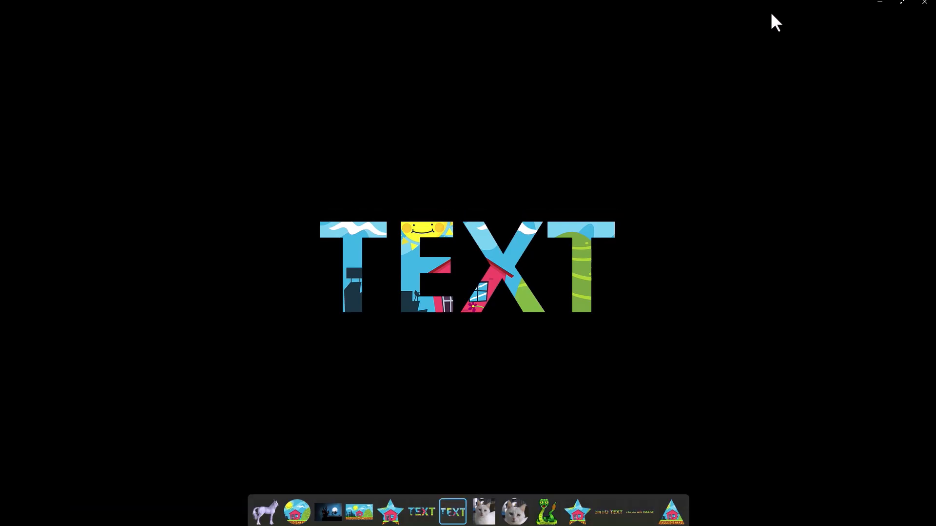